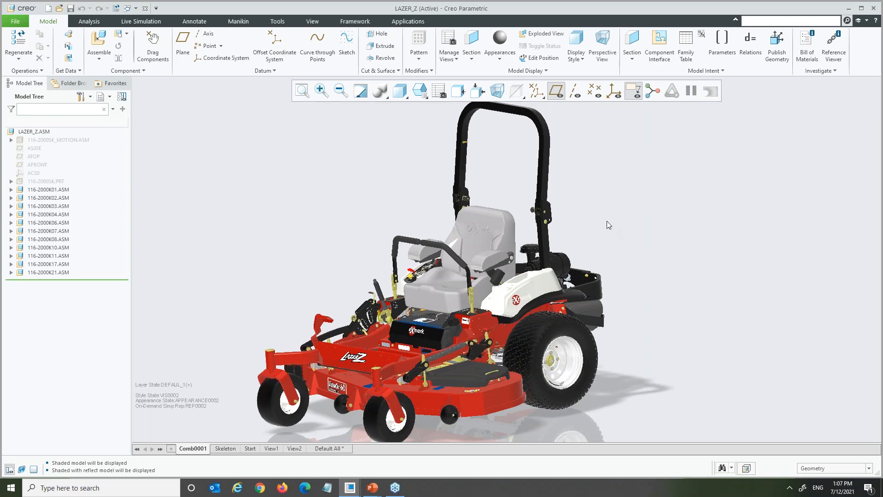
- Switch the model display to plain shading and look through the components of subassembly 116-2000K01.ASM
key("ctrl+3")
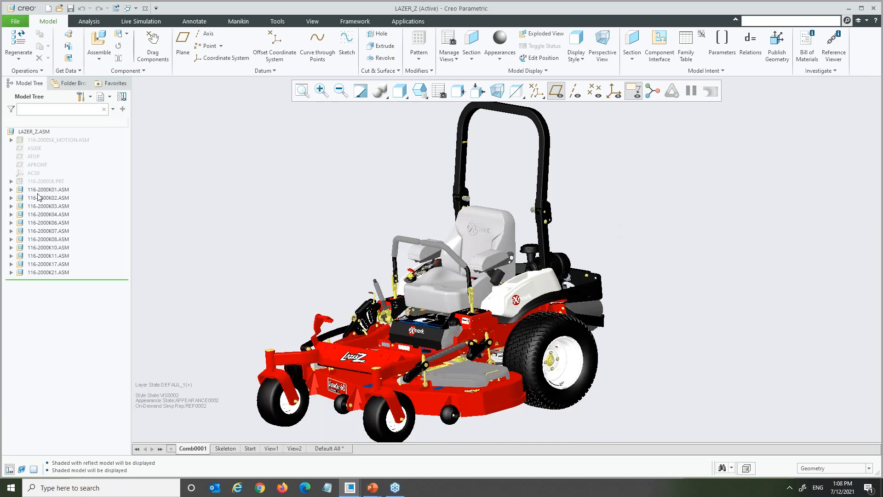
left_click(11, 190)
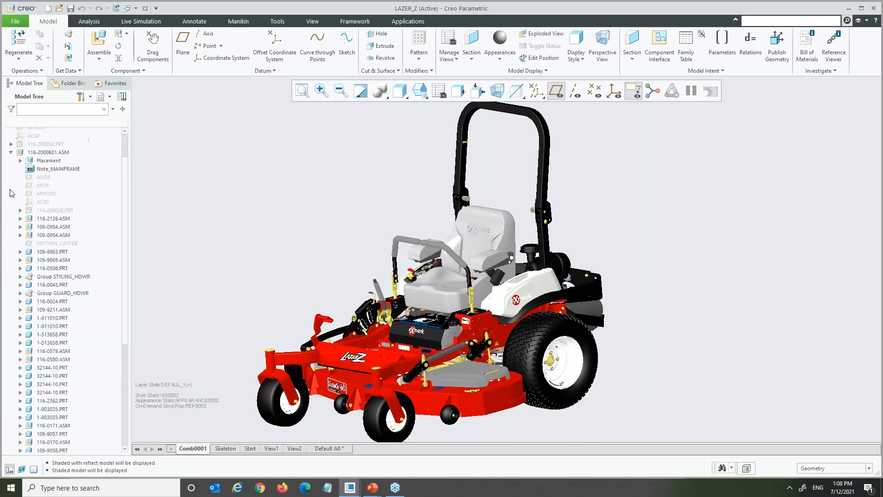
scroll(12, 193, "down", 3)
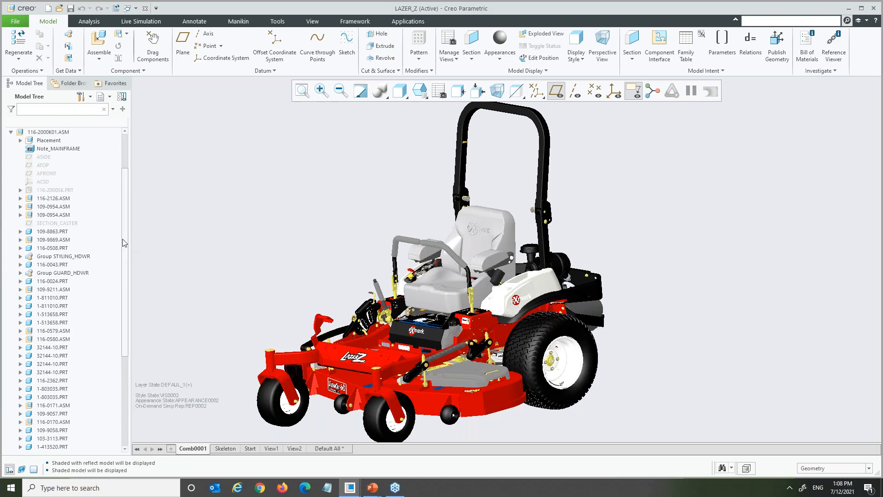
scroll(15, 196, "up", 3)
left_click(11, 188)
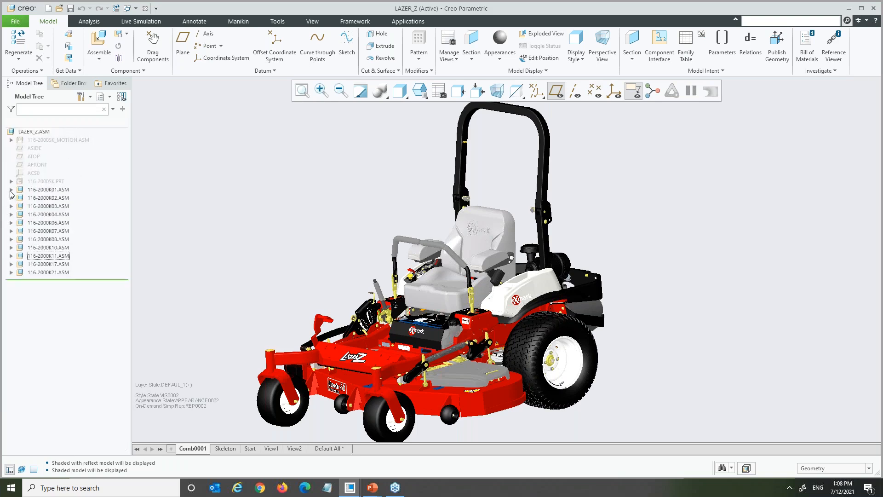
- Highlight the skeleton part 116-2000SK.PRT inside subassembly 116-2000K01.ASM, and collapse that subassembly again
left_click(11, 190)
scroll(27, 191, "down", 3)
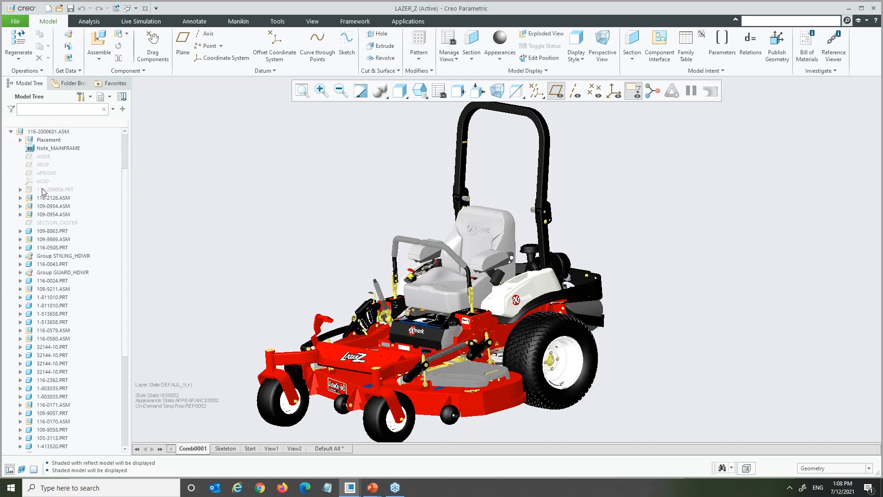
left_click(45, 190)
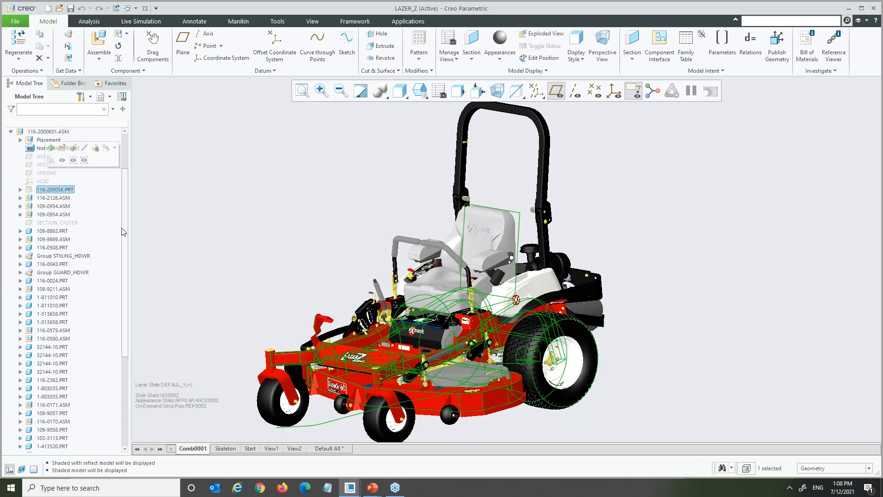
left_click_drag(126, 232, 133, 182)
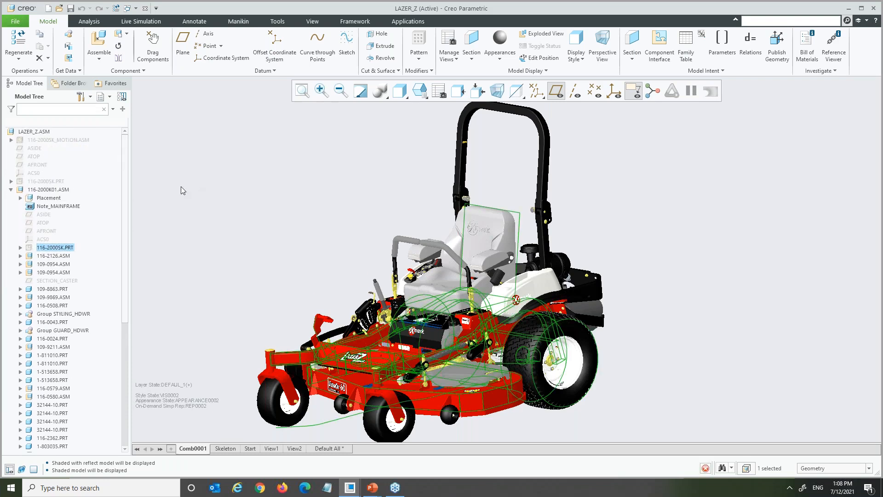
left_click(11, 189)
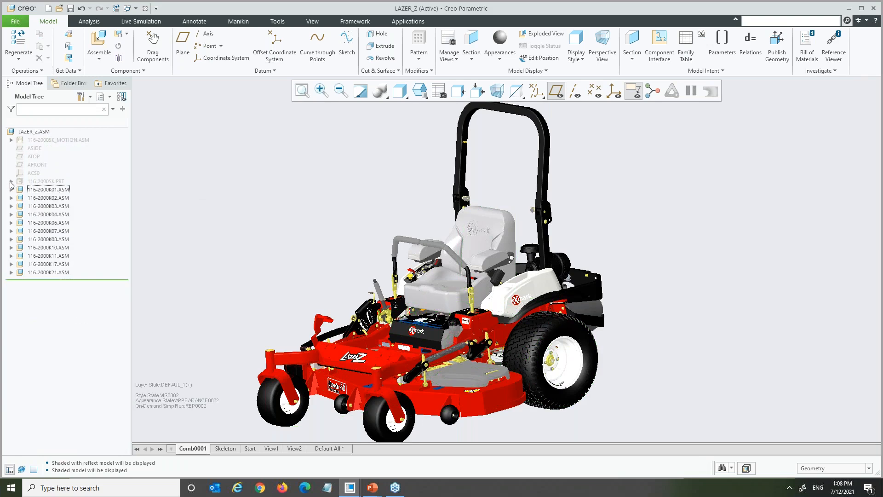
- Look through the features of the top-level skeleton 116-2000SK.PRT and switch to that part's window
left_click(30, 182)
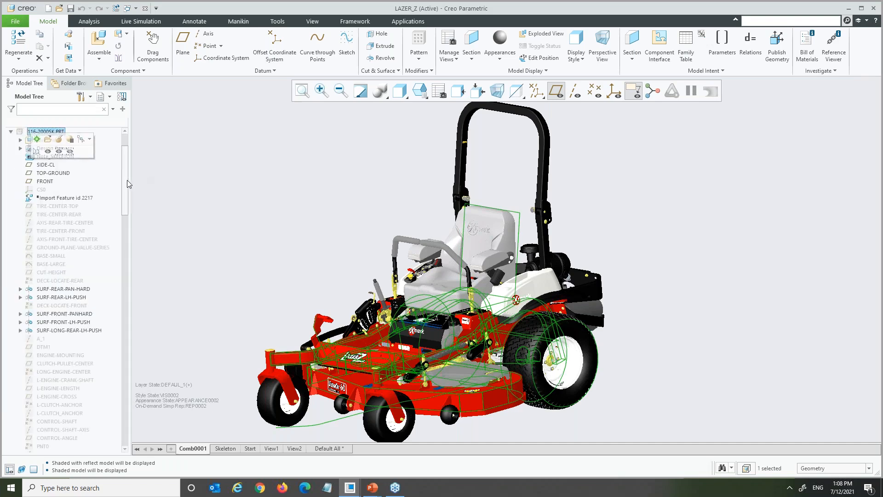
mouse_move(126, 193)
left_mouse_down()
mouse_move(120, 247)
mouse_move(130, 194)
left_mouse_up()
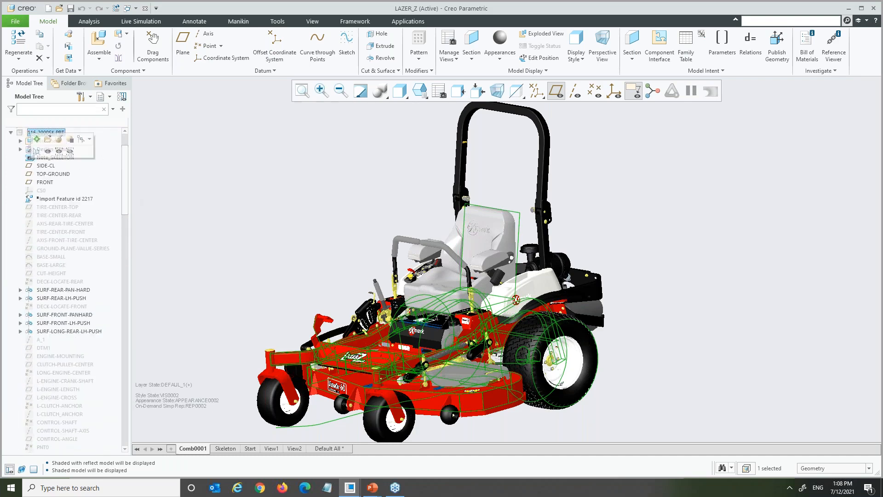
left_click(128, 8)
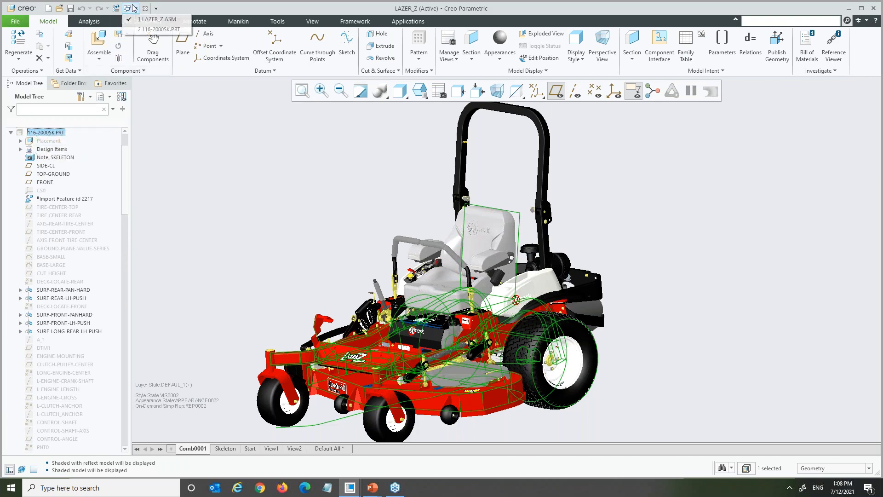
left_click(146, 29)
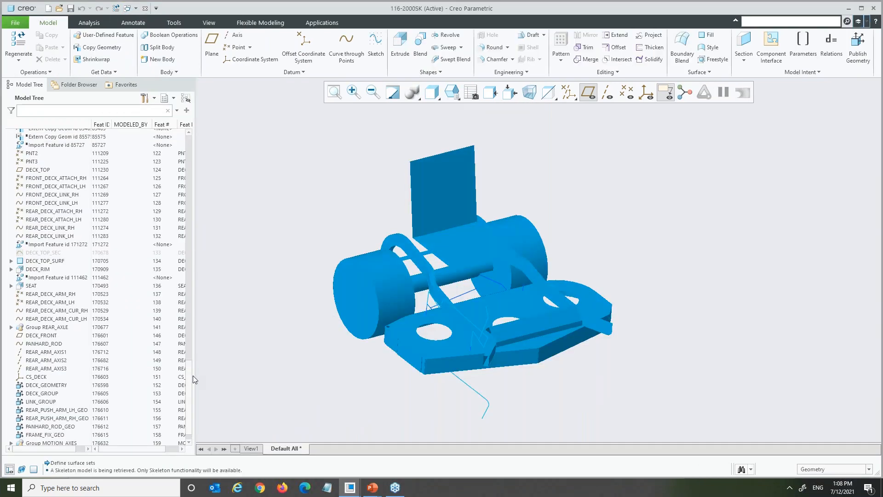
- Review the chains and references in the definition of the FRAME_SKEL publish geometry feature, and leave it without changes
left_click_drag(193, 378, 184, 394)
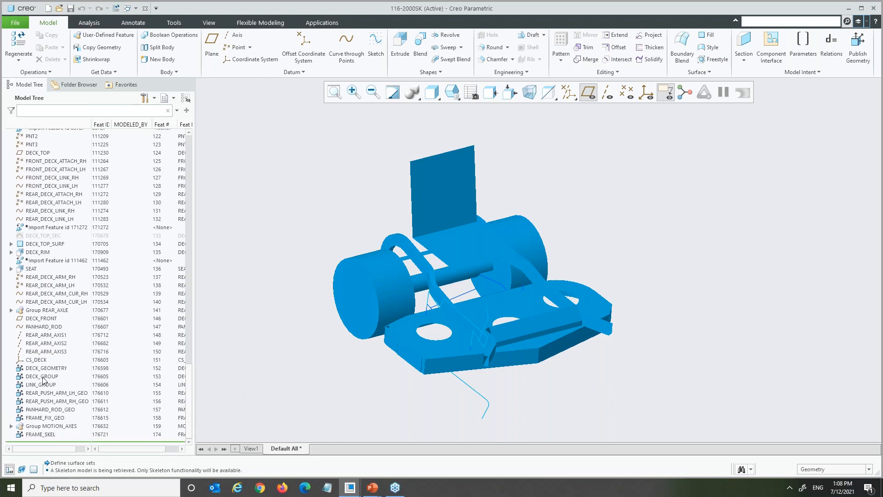
left_click(40, 435)
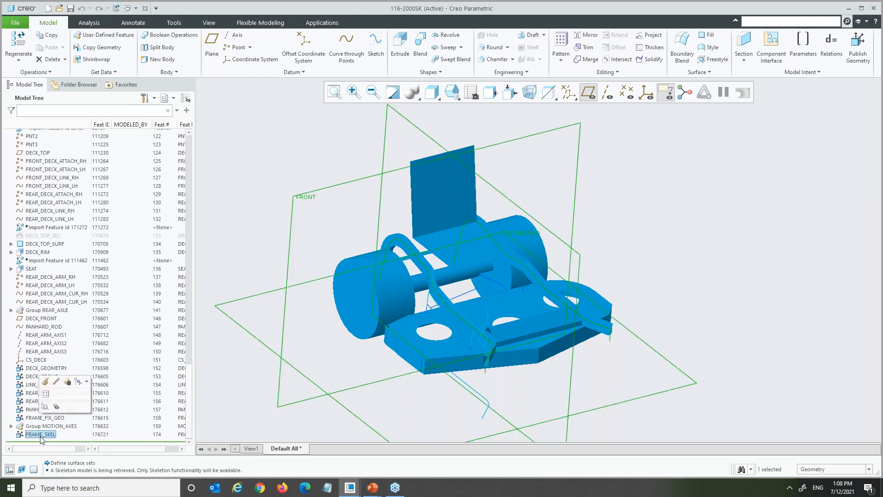
right_click(54, 435)
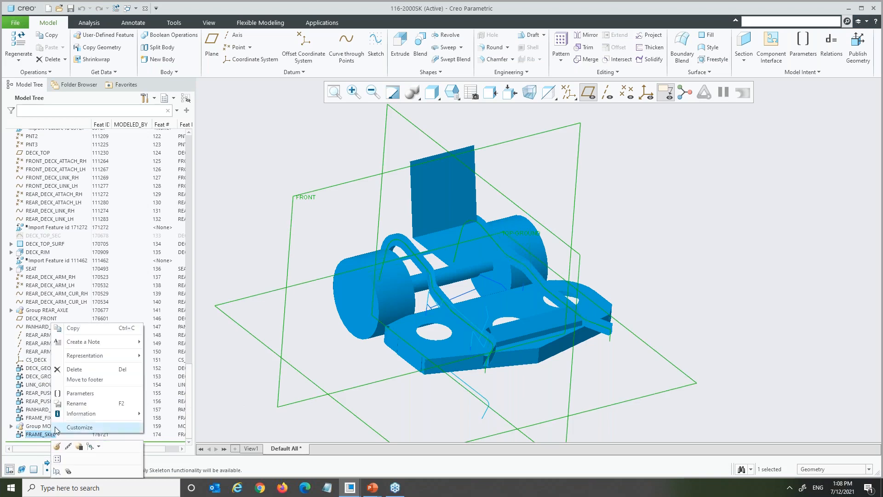
left_click(57, 446)
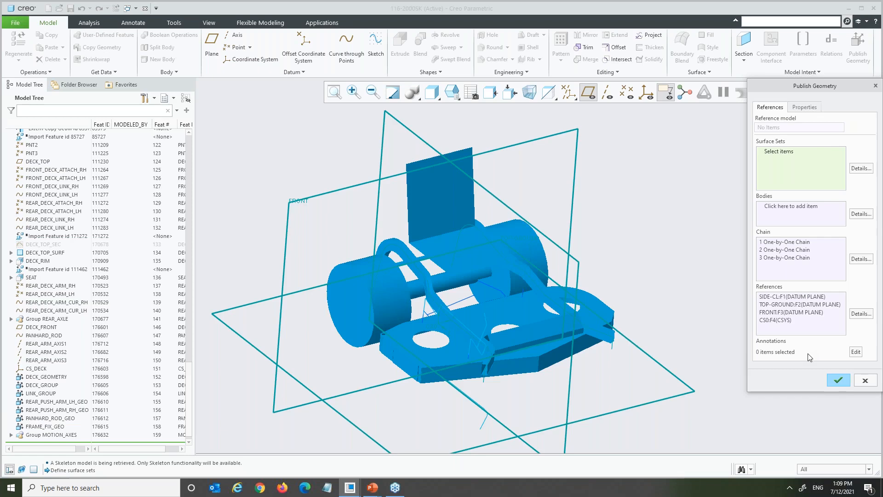
left_click(865, 380)
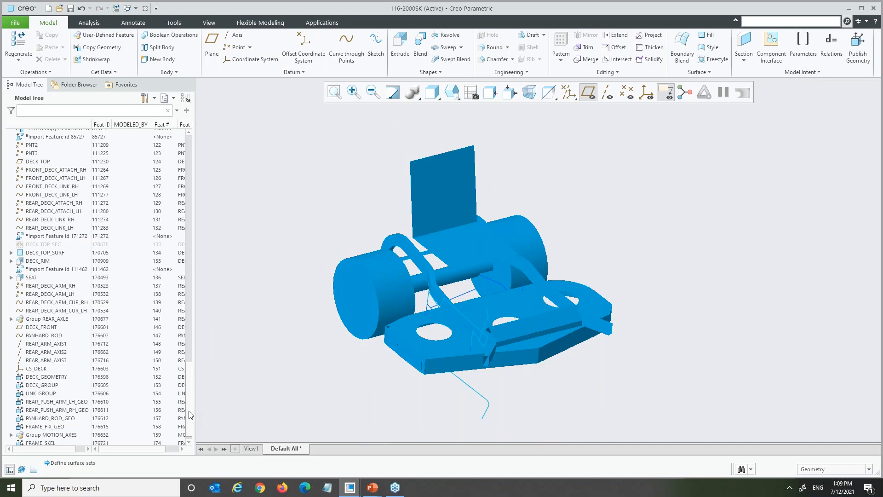
- Locate the FRAME_RH_H sketch, view it from the front of the skeleton and display its dimensions
left_click_drag(191, 415, 128, 247)
left_click(40, 233)
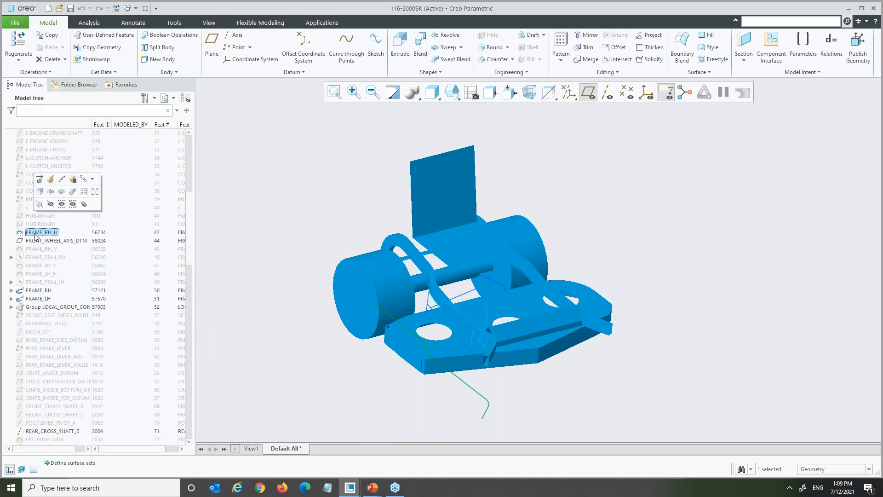
middle_click_drag(532, 396, 509, 407)
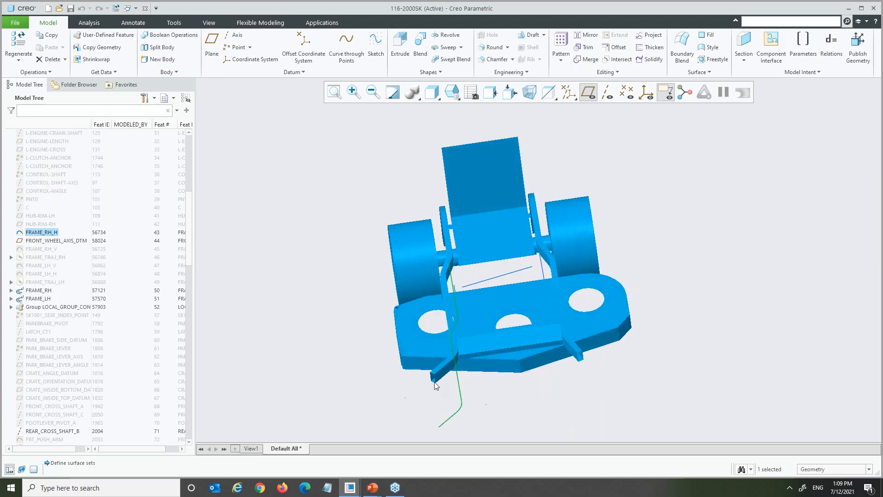
right_click(48, 233)
left_click(53, 190)
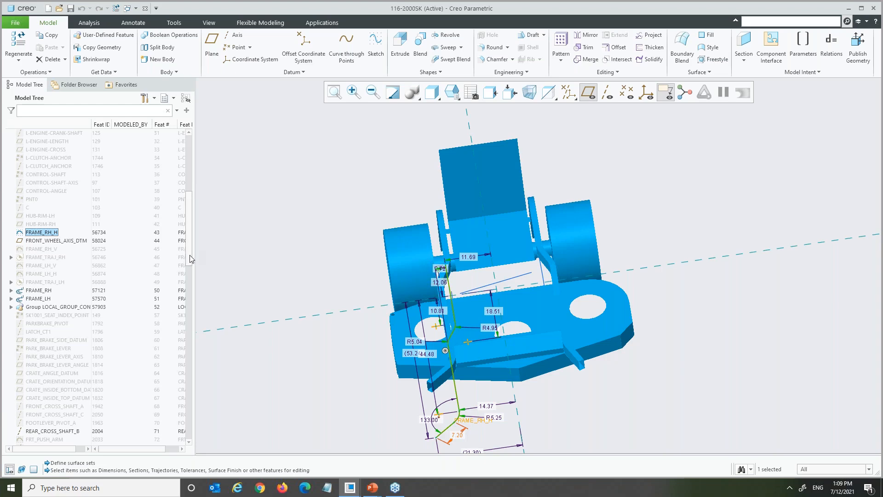
- Examine the parents and children of FRAME_SKEL in the Reference Viewer, including FRAME_PUBLISHED_GEO in FRAME.PRT, and close the viewer
left_click_drag(190, 261, 190, 435)
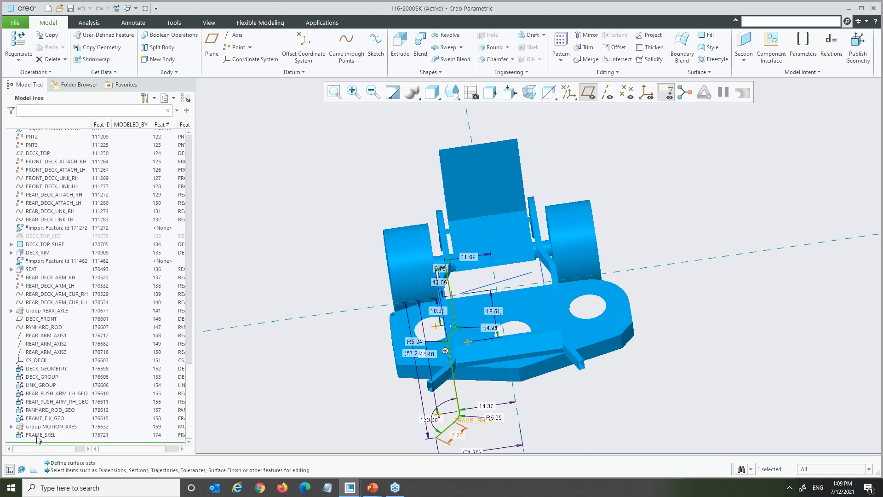
right_click(37, 437)
mouse_move(89, 419)
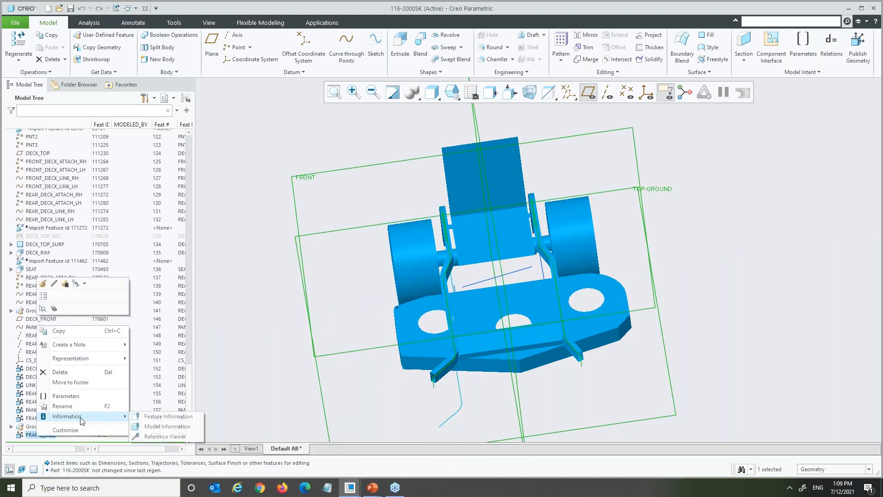
left_click(161, 436)
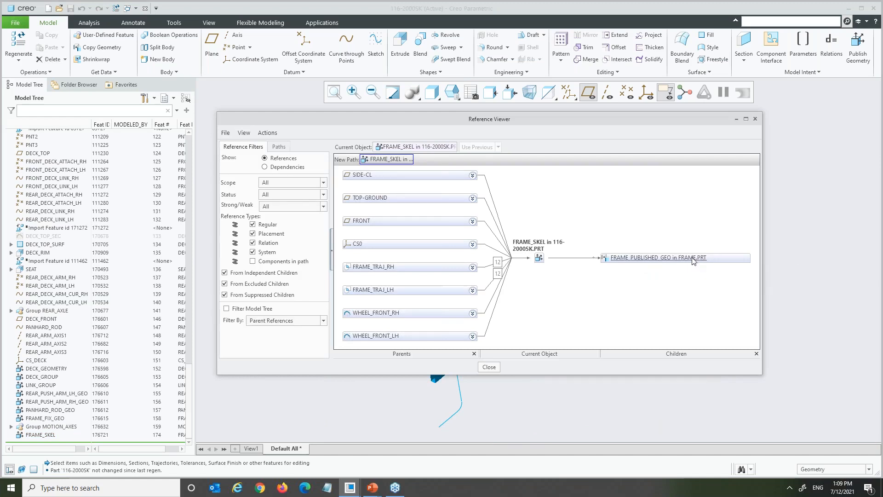
left_click(694, 260)
right_click(693, 260)
mouse_move(727, 339)
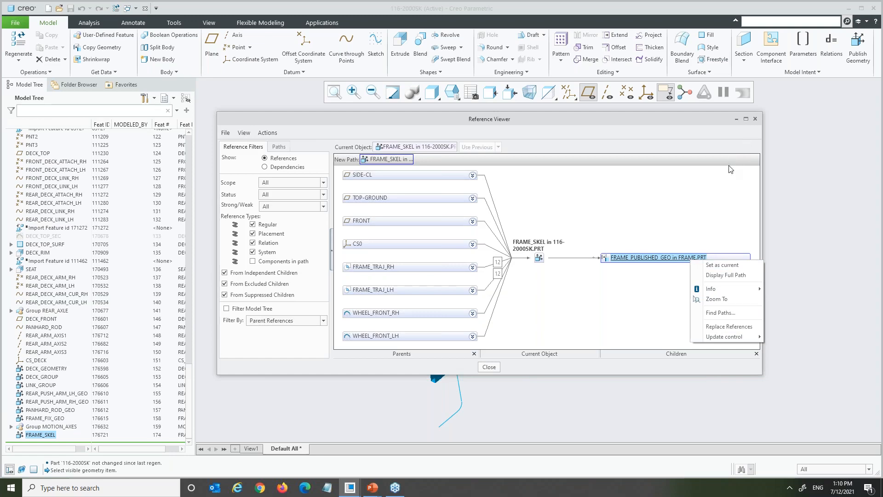
left_click(756, 121)
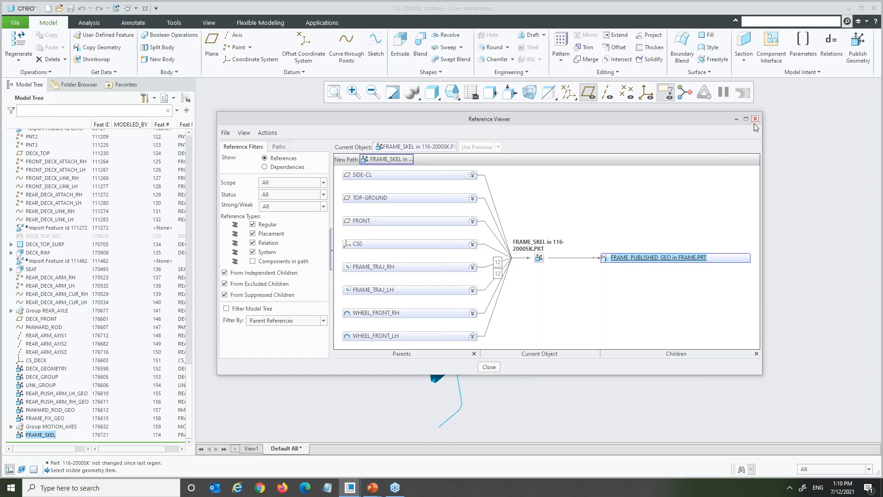
left_click(755, 120)
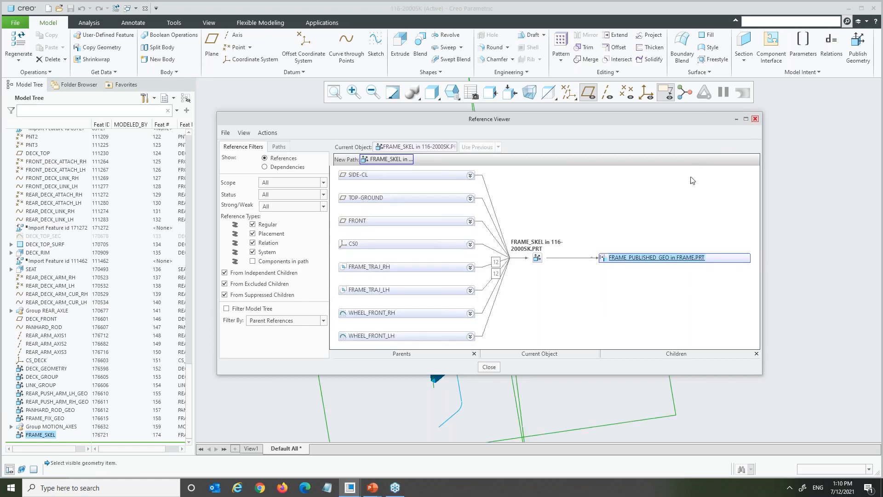
- Set the length of the FRAME_RH_H curve's angled front end segment to 15 and regenerate the skeleton
left_click(450, 424)
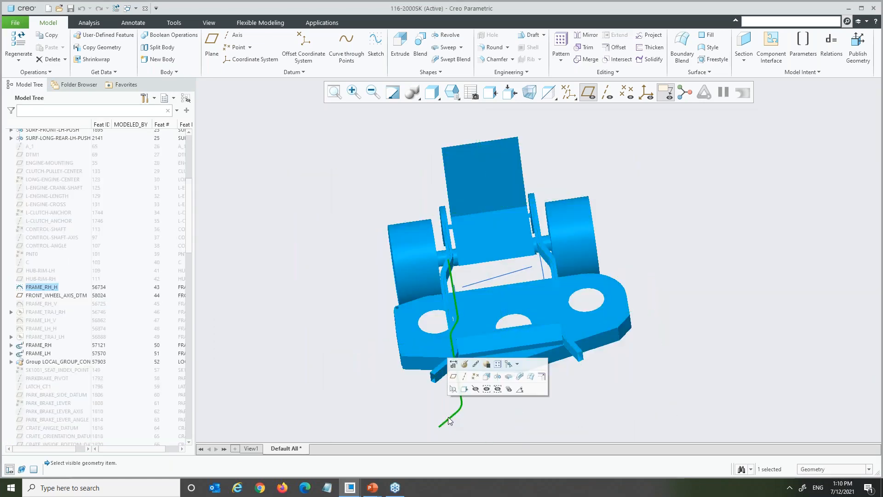
left_click(453, 389)
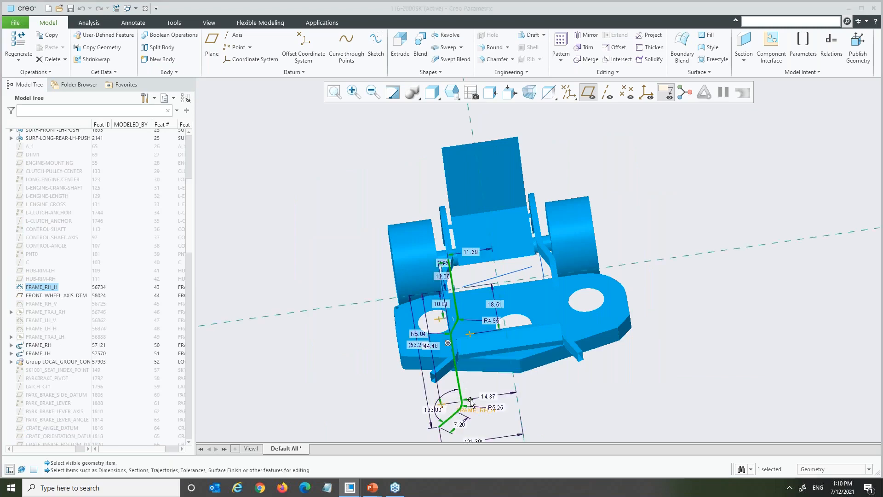
scroll(474, 392, "up", 3)
scroll(463, 418, "down", 3)
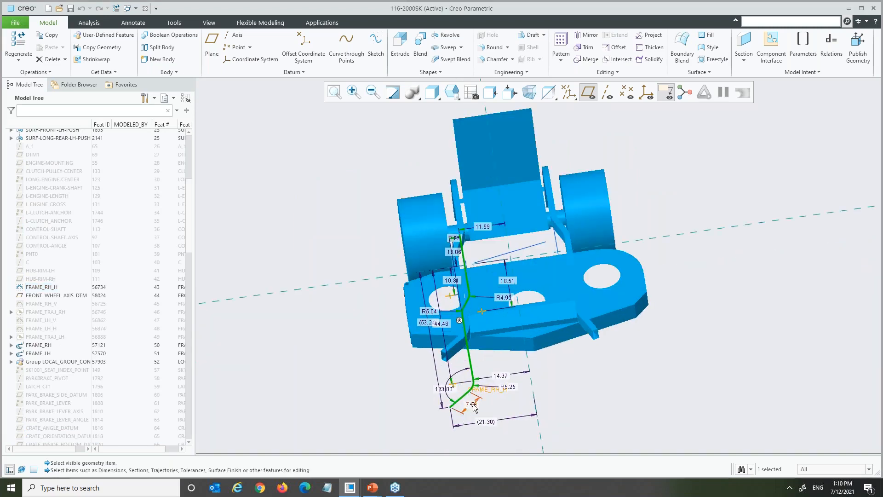
double_click(468, 404)
type("15")
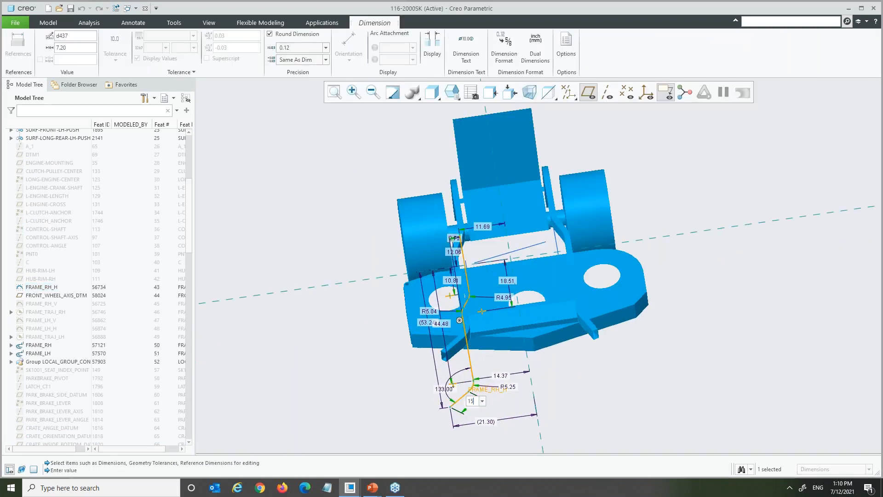
key("Return")
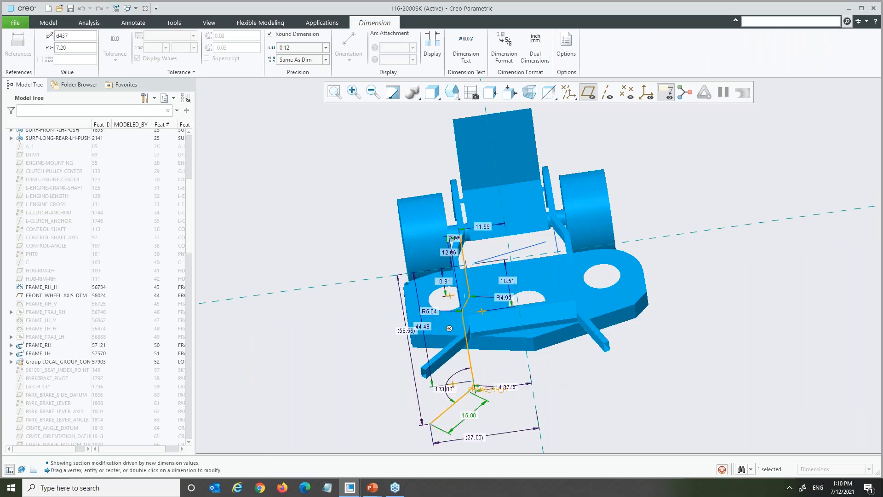
left_click(575, 386)
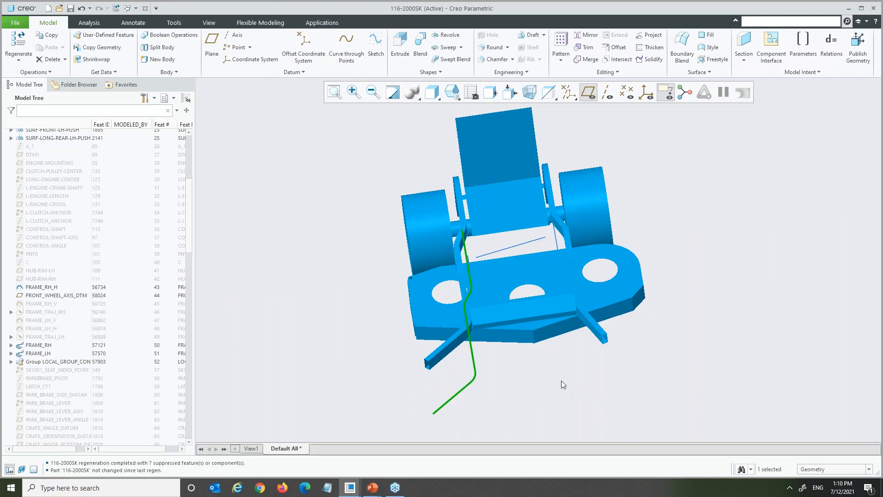
- Switch back to the LAZER_Z.ASM window and open the Notification Center
left_click(134, 8)
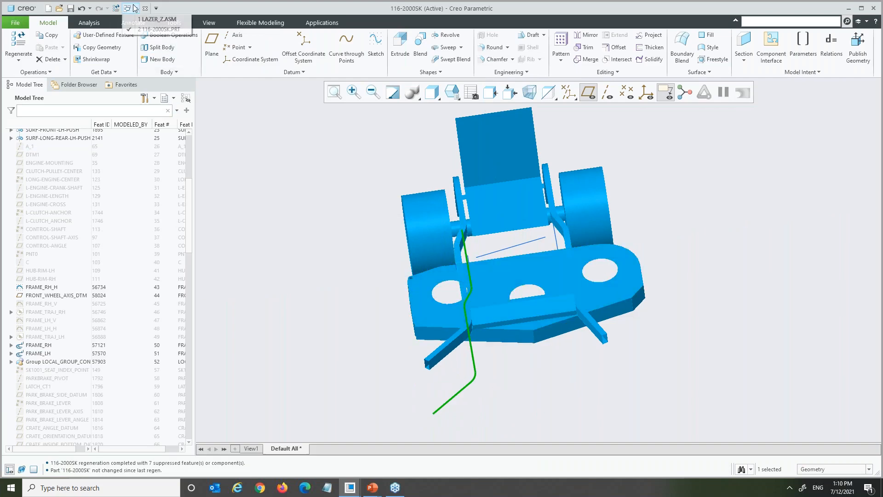
left_click(143, 19)
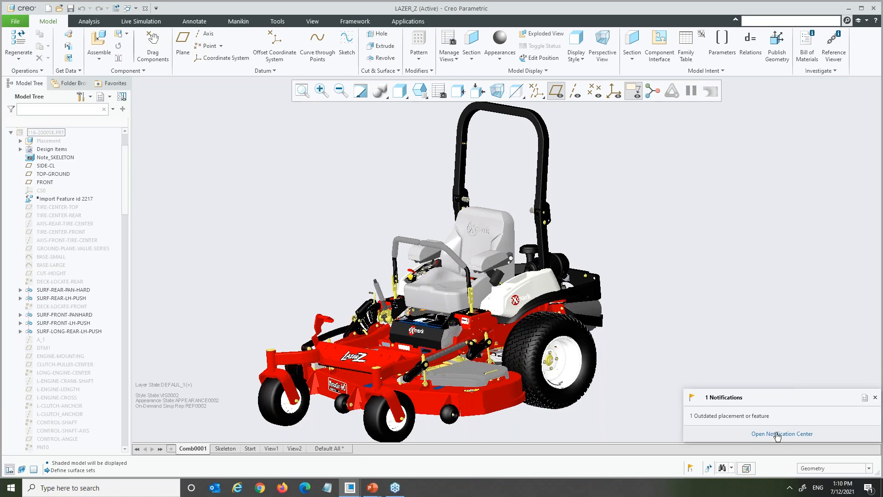
left_click(777, 434)
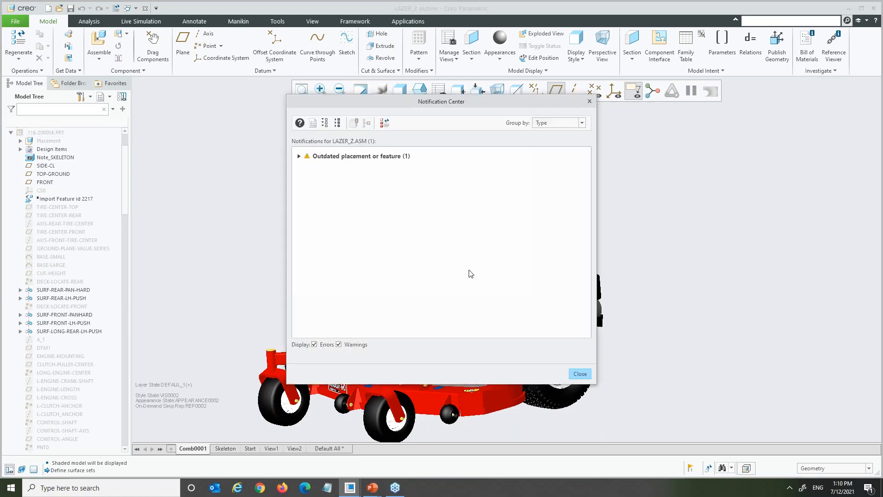
- Locate the feature behind the outdated-feature notification and show the update differences for FRAME_PUBLISHED_GEO in FRAME.PRT
left_click(297, 158)
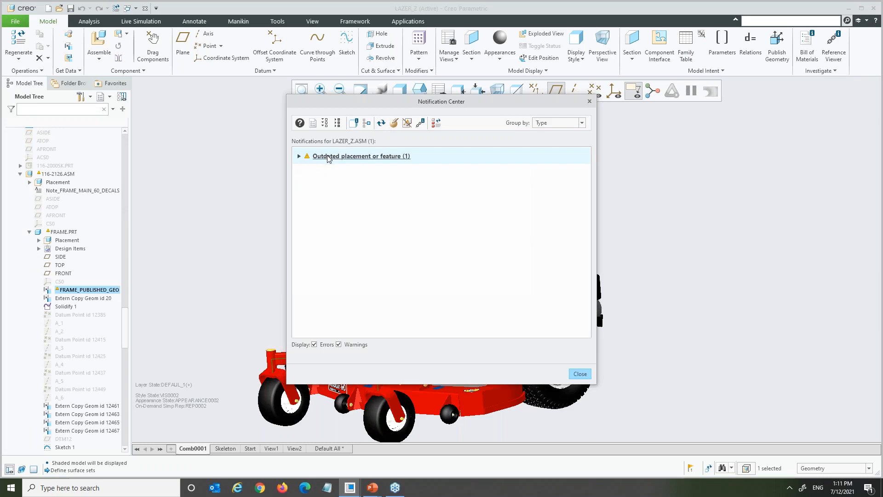
left_click_drag(437, 104, 688, 168)
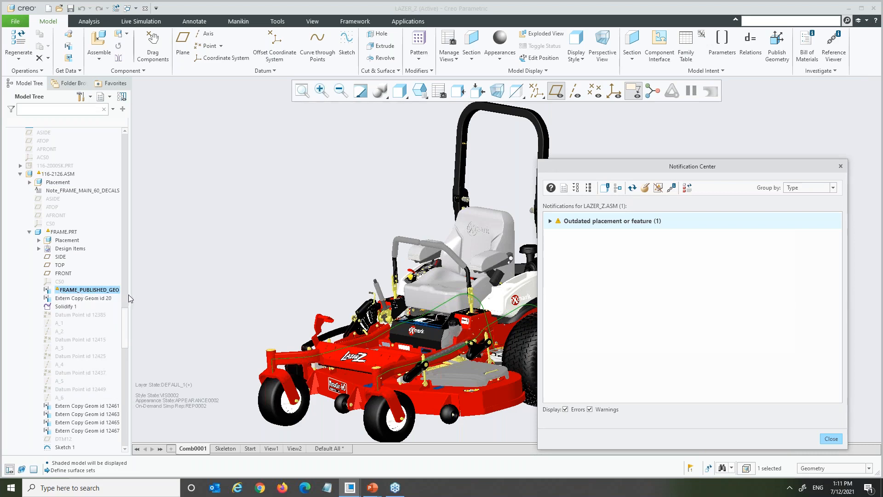
right_click(96, 292)
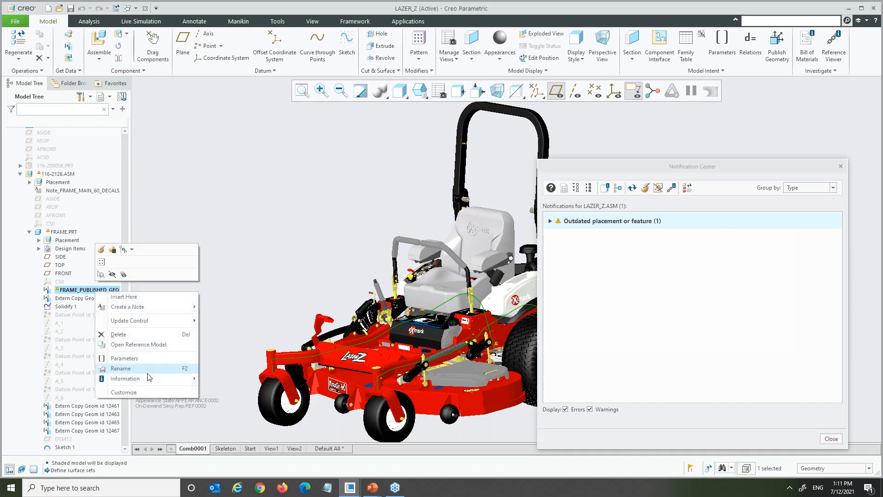
mouse_move(185, 321)
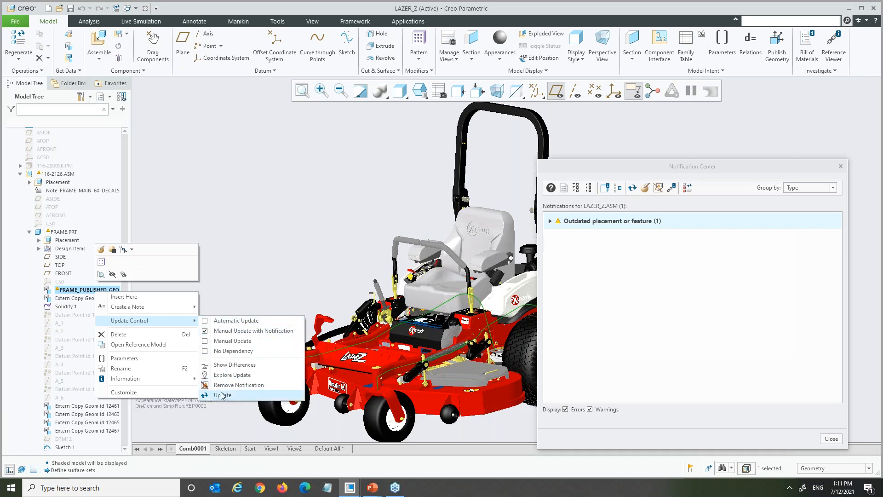
left_click(235, 365)
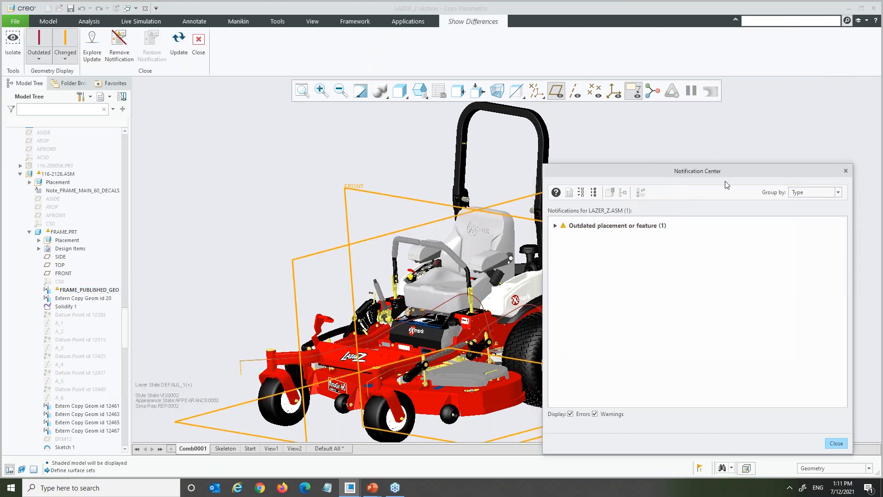
- Isolate the outdated and changed geometry and compare the two versions of the frame curves at their front ends
left_click_drag(719, 168, 783, 261)
left_click(20, 53)
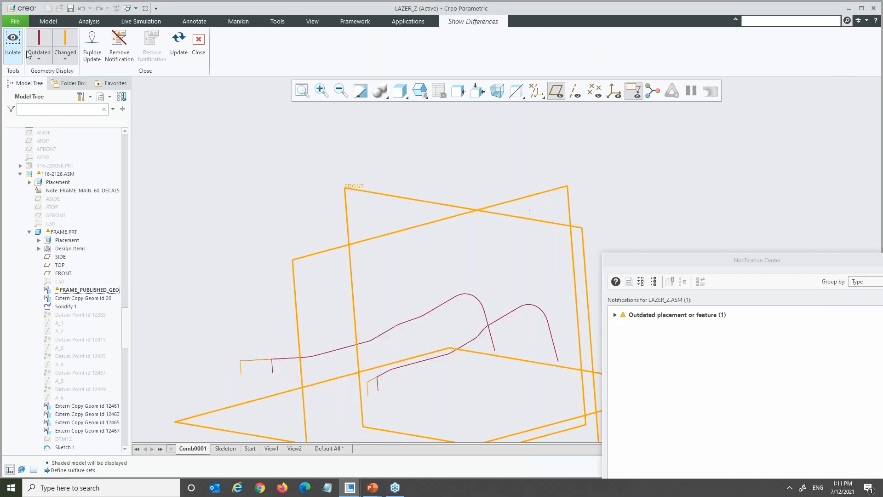
scroll(243, 376, "down", 5)
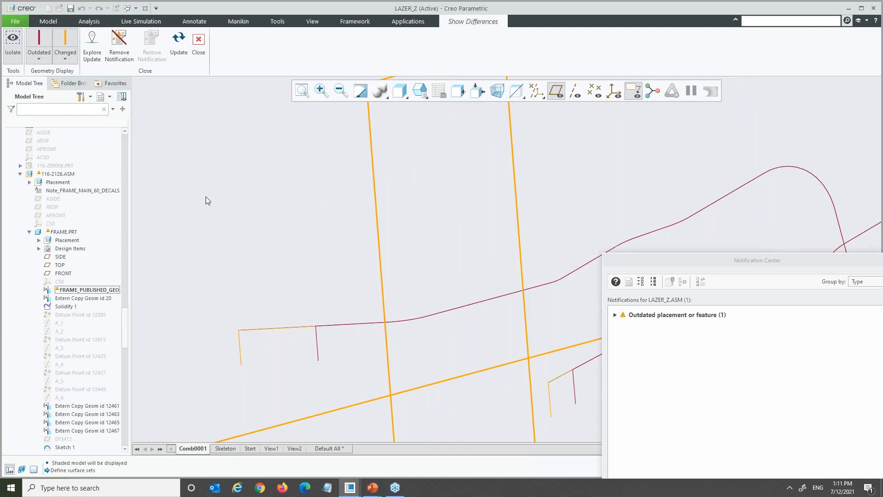
- Update FRAME_PUBLISHED_GEO to the changed skeleton geometry and examine the mower's front frame and caster wheels
scroll(201, 225, "up", 4)
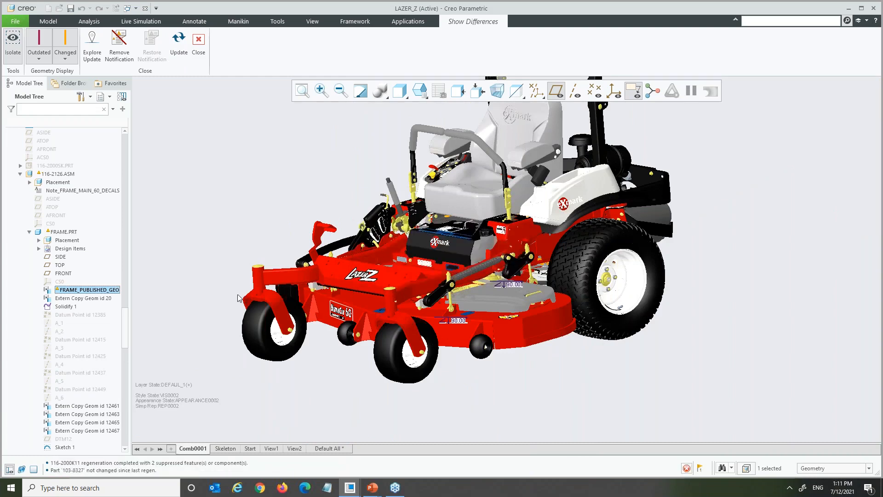
scroll(239, 297, "down", 2)
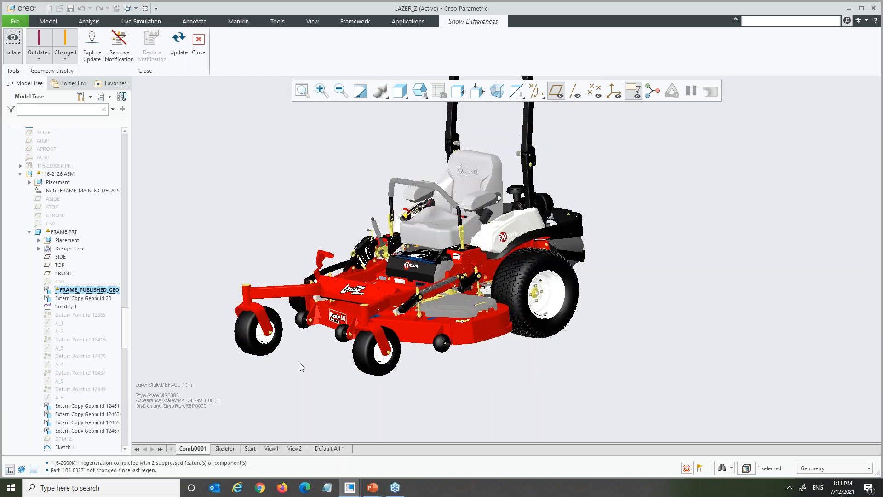
scroll(300, 367, "down", 3)
middle_click_drag(408, 350, 429, 343)
scroll(236, 277, "up", 3)
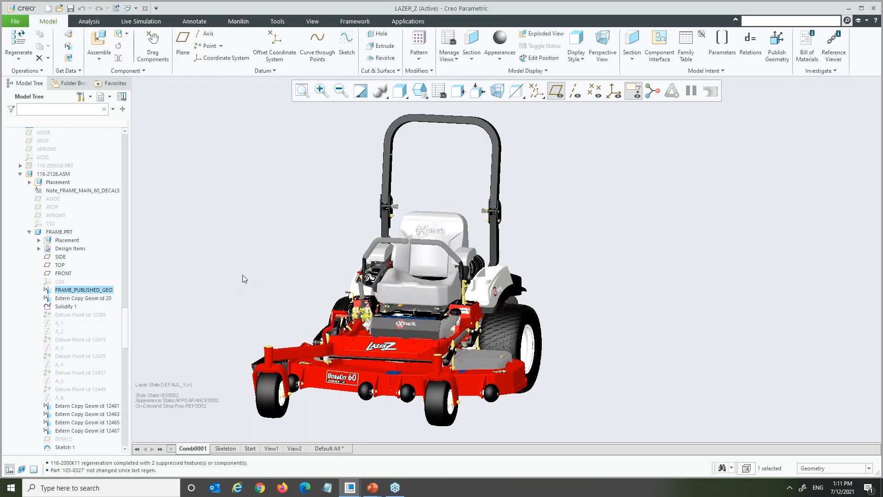